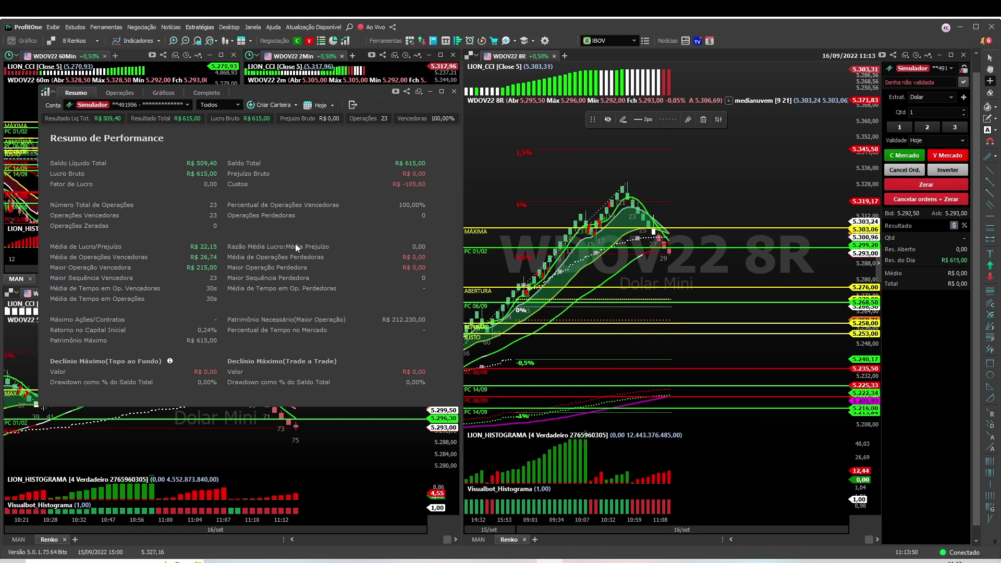
Review the complete list of the day's trades across all its columns and return to the performance summary
left_click(206, 92)
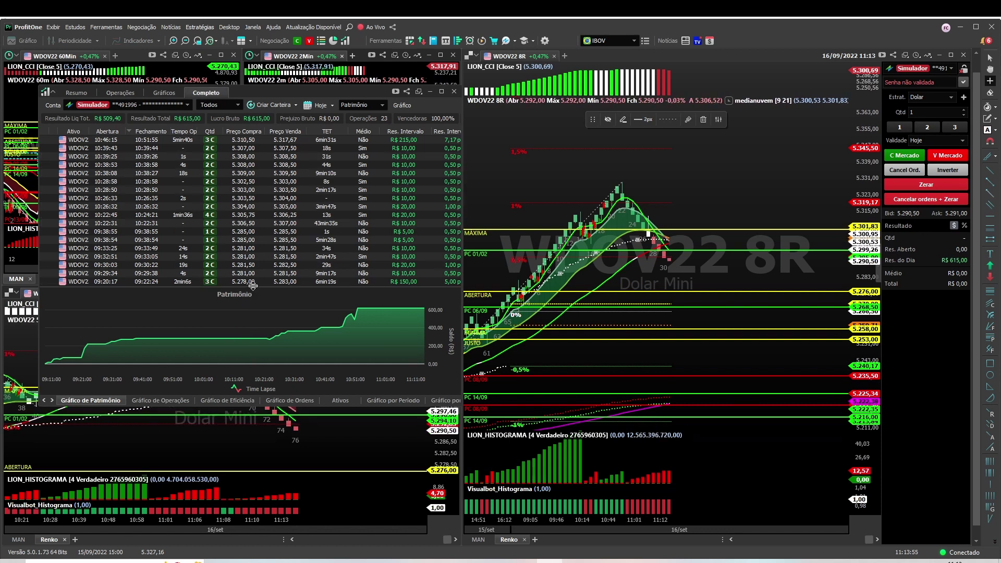
left_click_drag(256, 286, 395, 284)
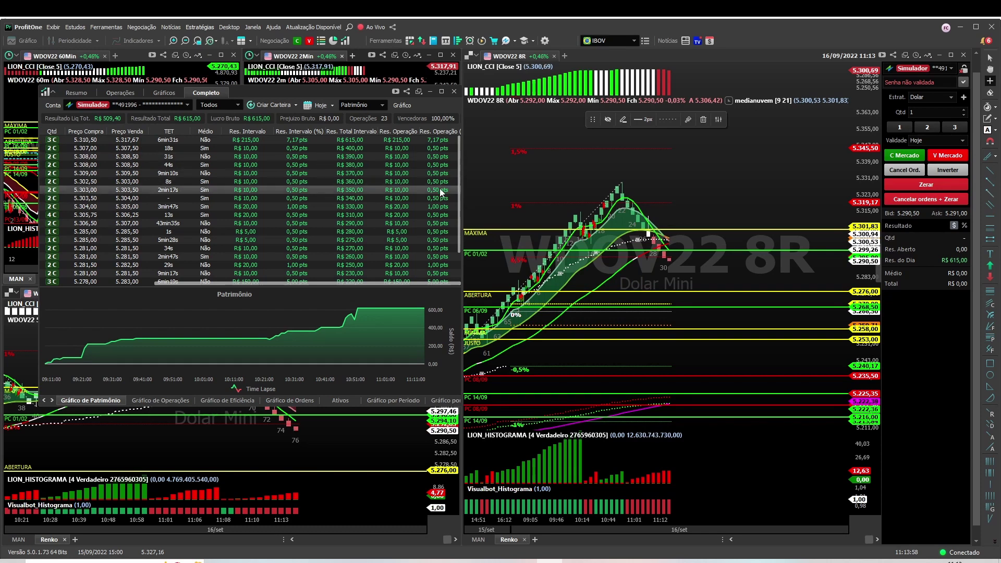
left_click_drag(410, 284, 295, 288)
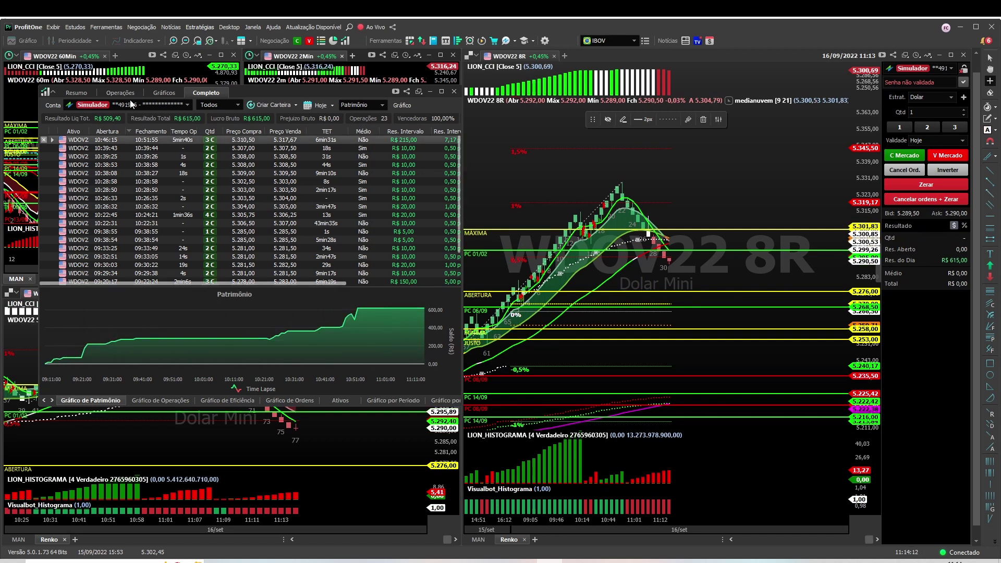
left_click(76, 93)
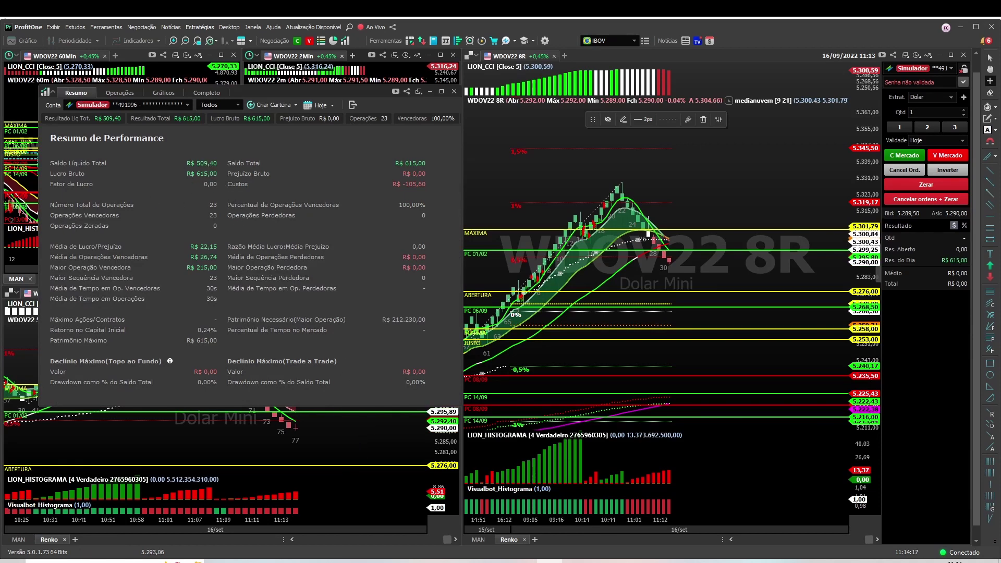
Switch to the GERENCIAMENTO DAY TRADER workbook in Excel and examine the loss rows from 12/09/2022 to 14/09/2022
mouse_move(370, 561)
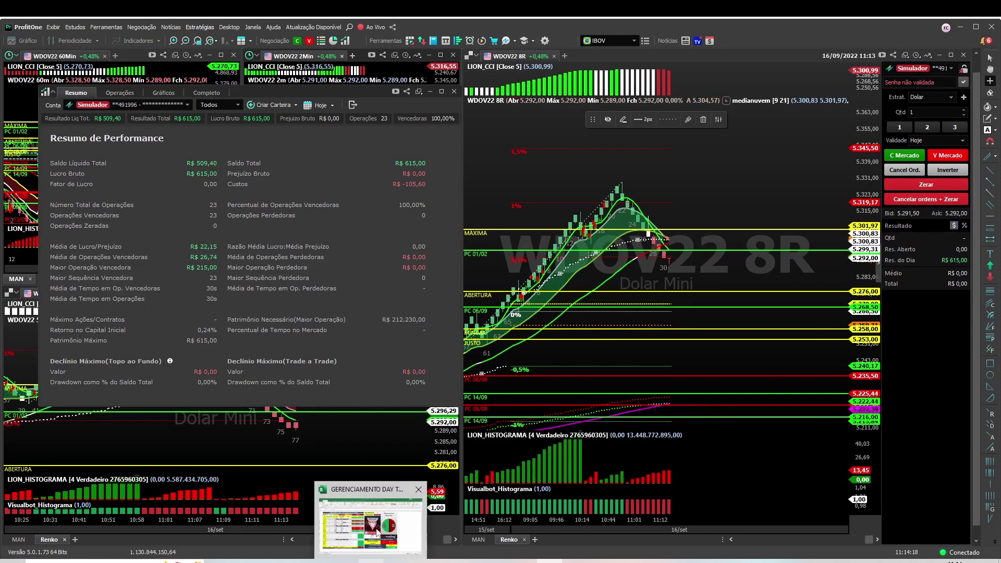
left_click(370, 524)
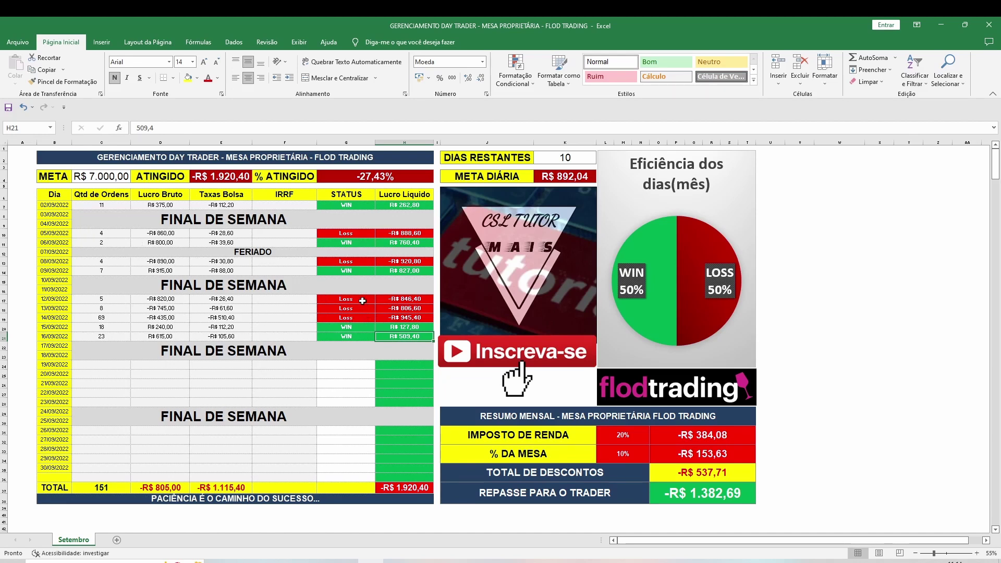
left_click_drag(363, 301, 407, 317)
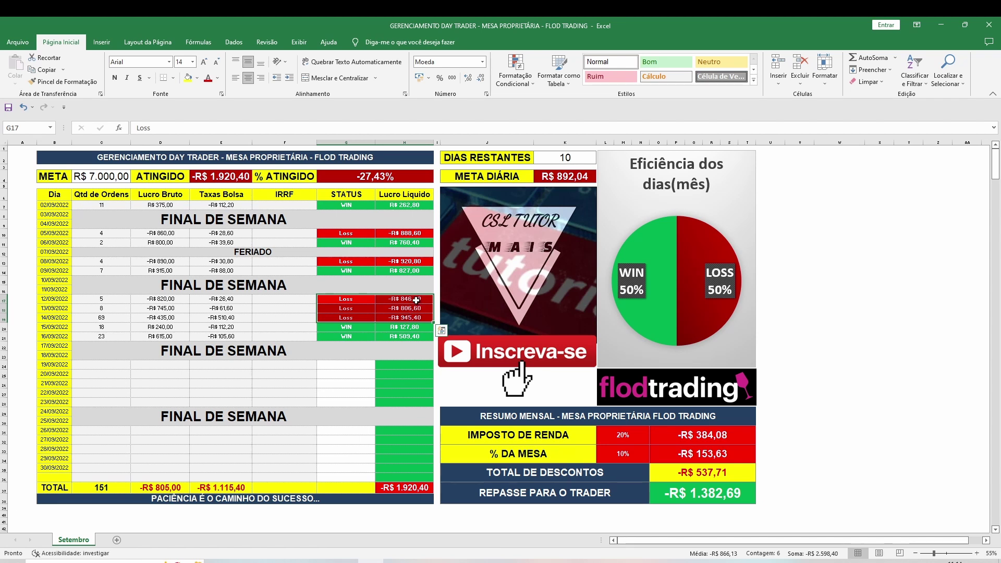
left_click_drag(416, 300, 399, 318)
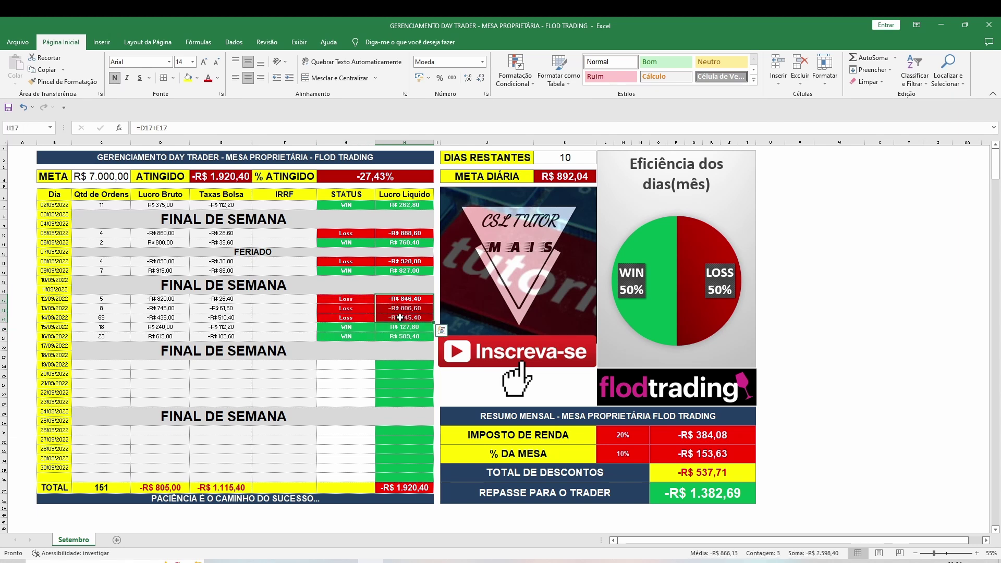
left_click(113, 318)
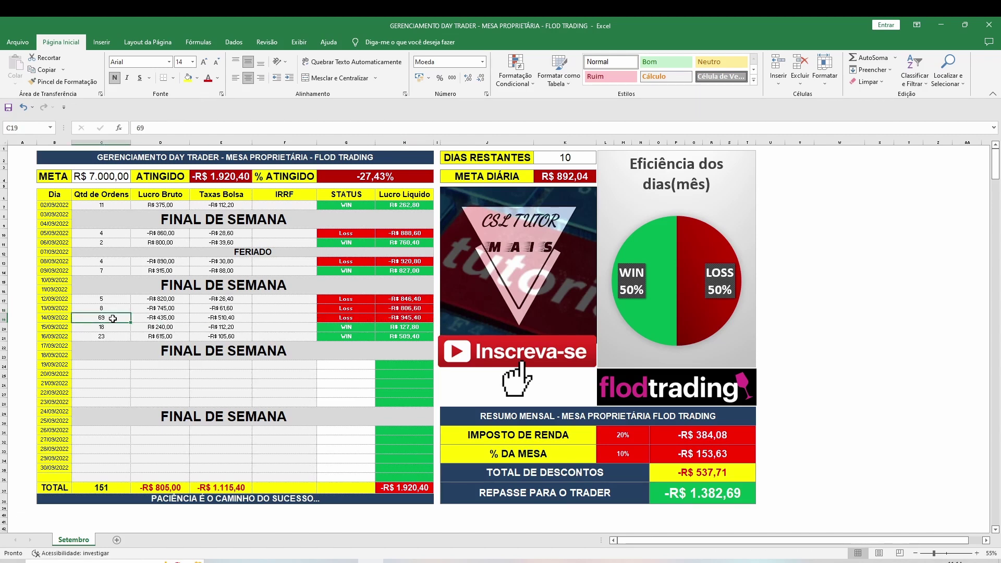
left_click_drag(112, 324, 393, 317)
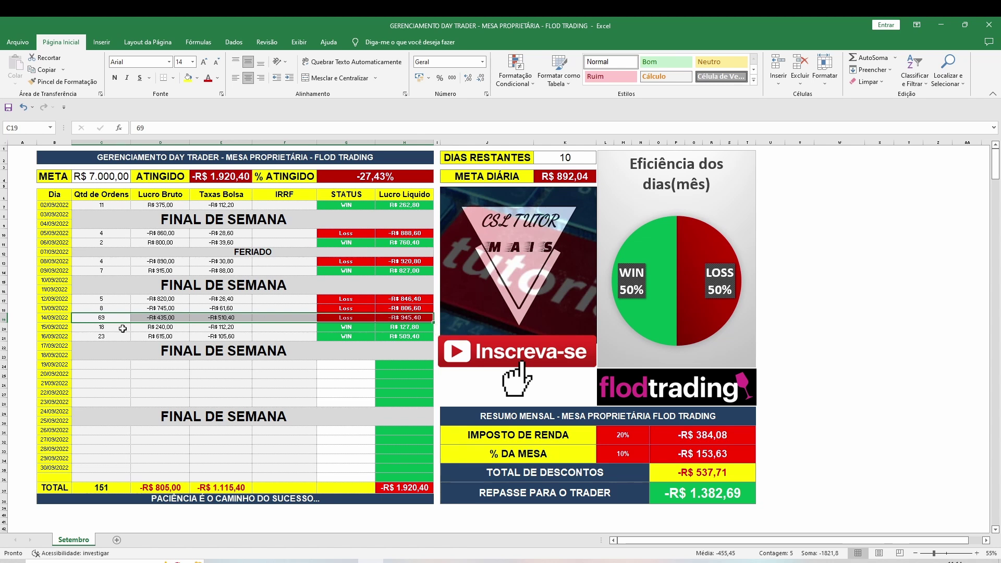
left_click_drag(113, 319, 403, 311)
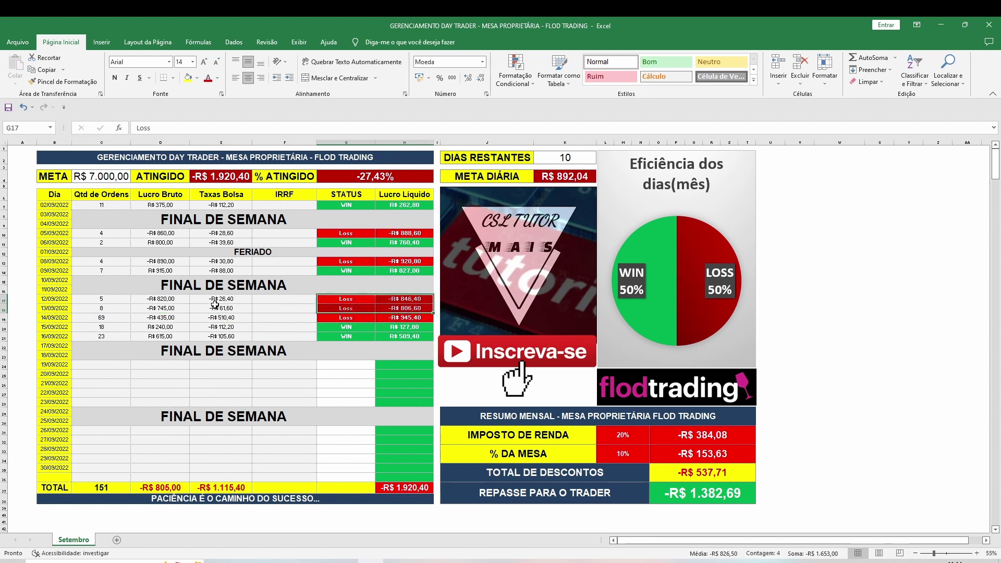
left_click_drag(180, 299, 402, 311)
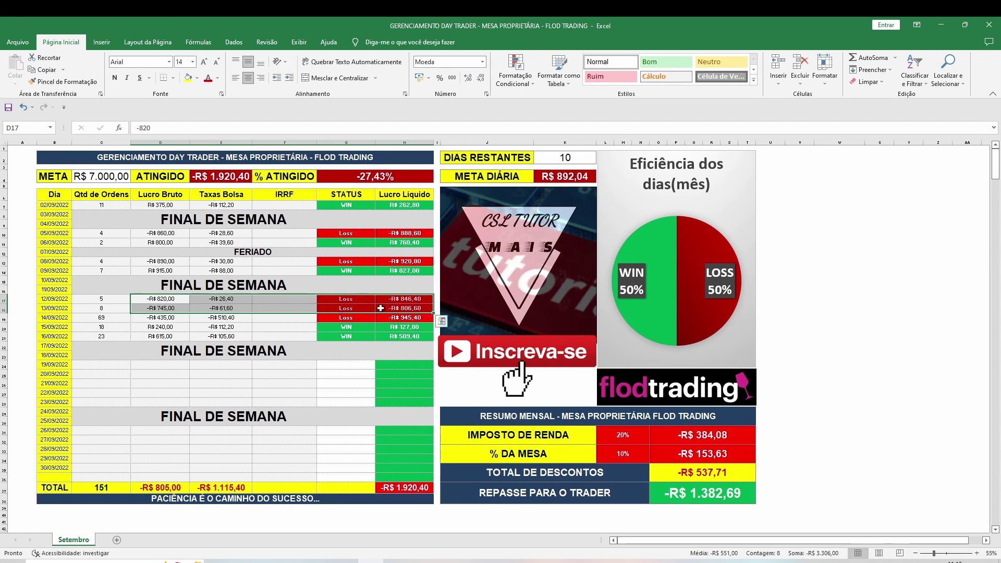
left_click_drag(400, 299, 345, 319)
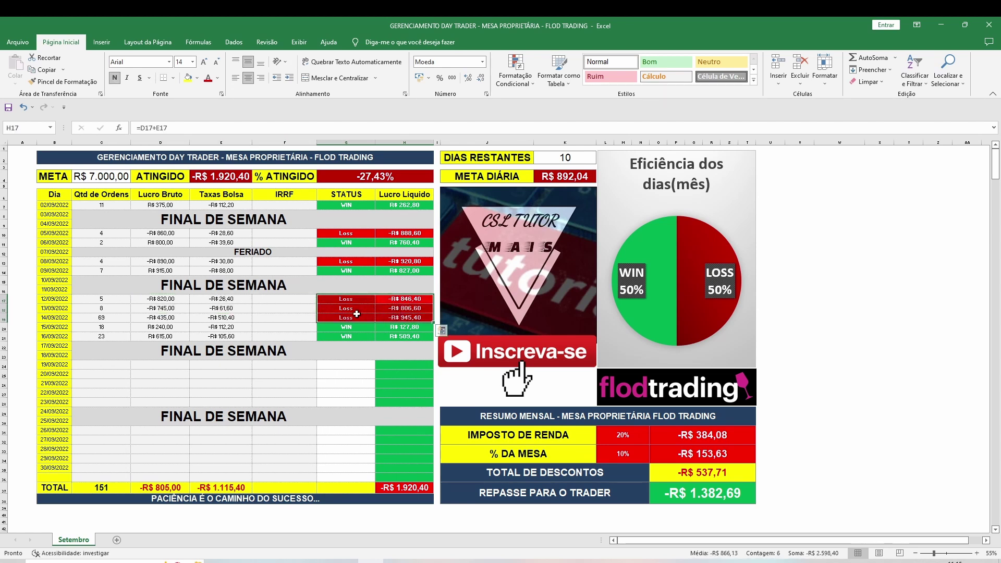
Examine the winning rows for 15/09/2022 and 16/09/2022 and the month's Lucro Líquido total
left_click(410, 329)
left_click_drag(417, 300, 121, 328)
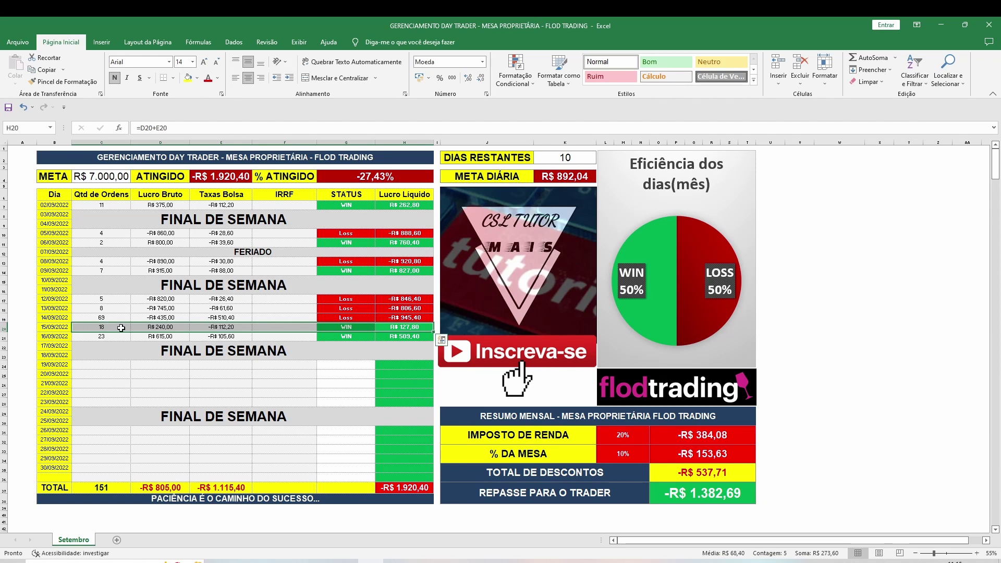
left_click_drag(422, 329, 341, 328)
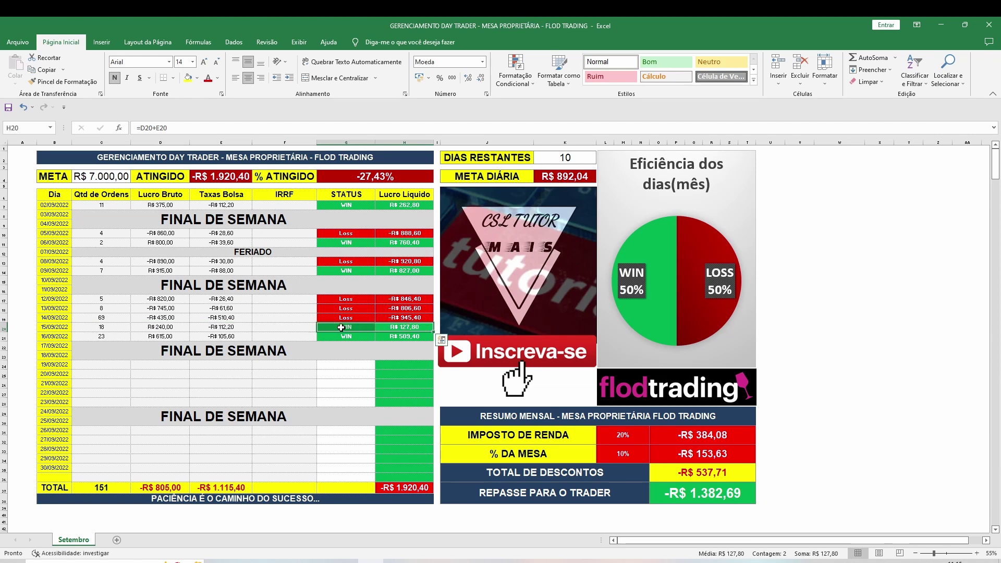
left_click(415, 328)
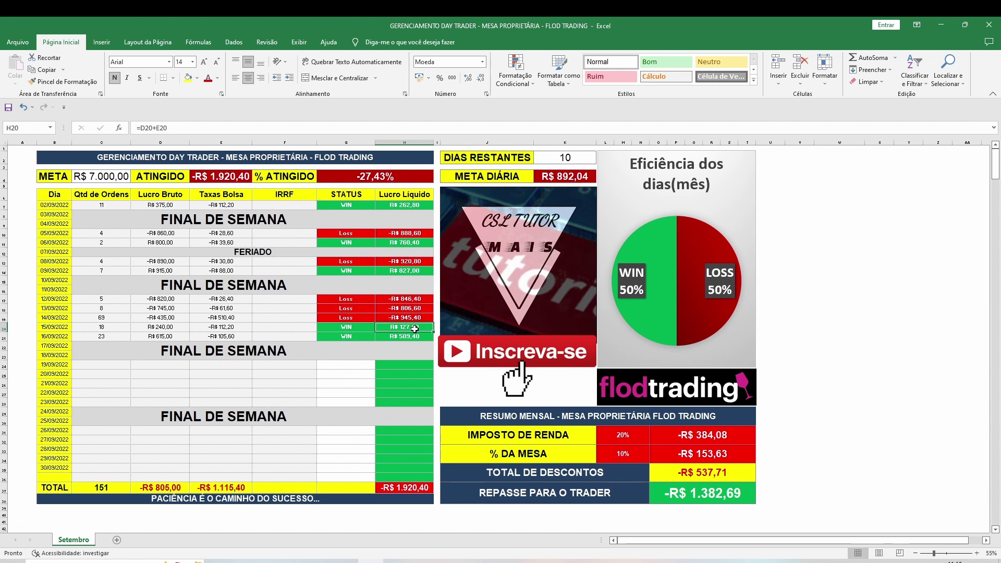
left_click(398, 337)
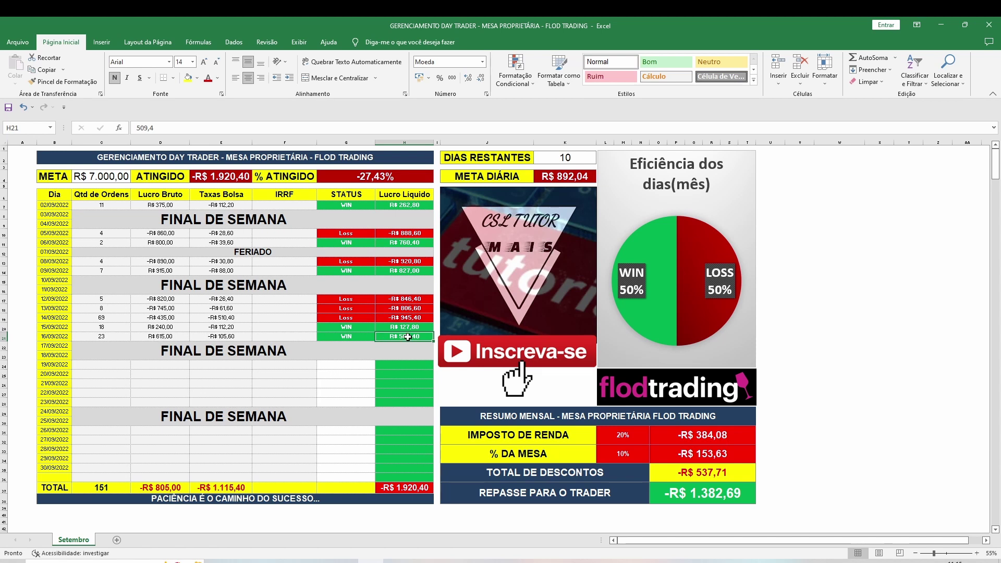
left_click_drag(421, 339, 126, 338)
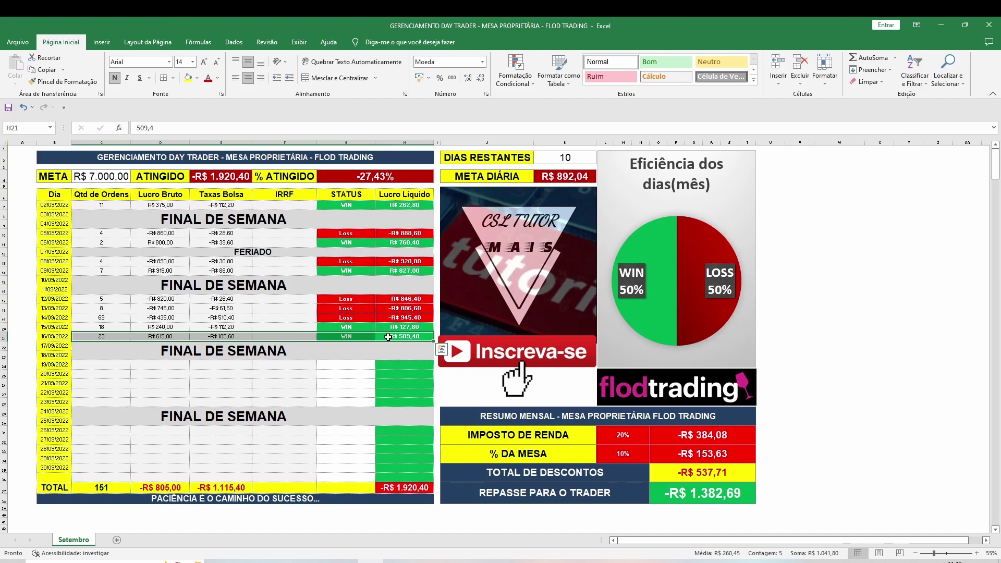
left_click_drag(416, 336, 125, 337)
left_click_drag(407, 336, 131, 337)
left_click(416, 490)
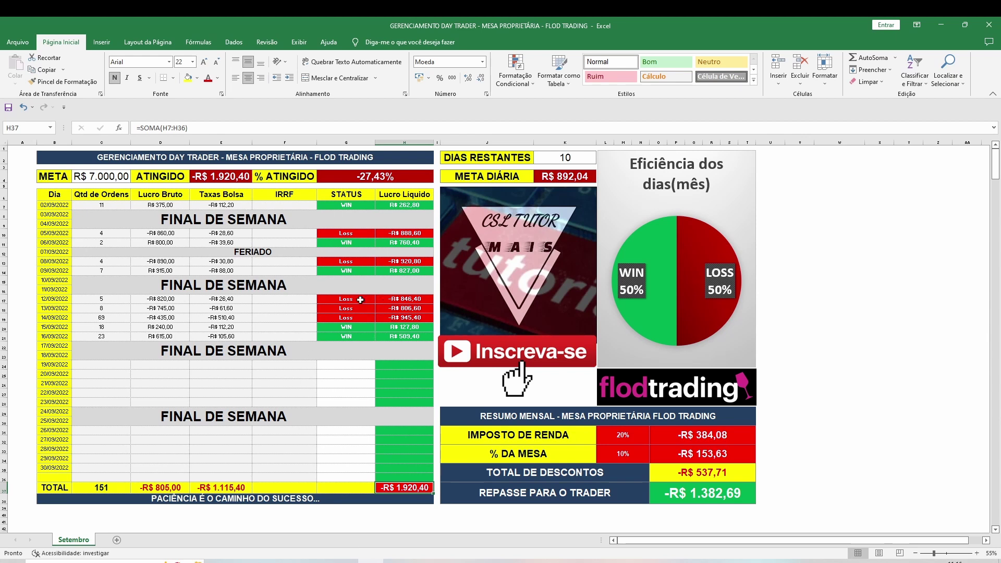
Clear the STATUS and Lucro Líquido cells for 12/09 to 14/09, plus the Lucro Líquido cells for 08/09 and 05/09
left_click_drag(360, 300, 411, 312)
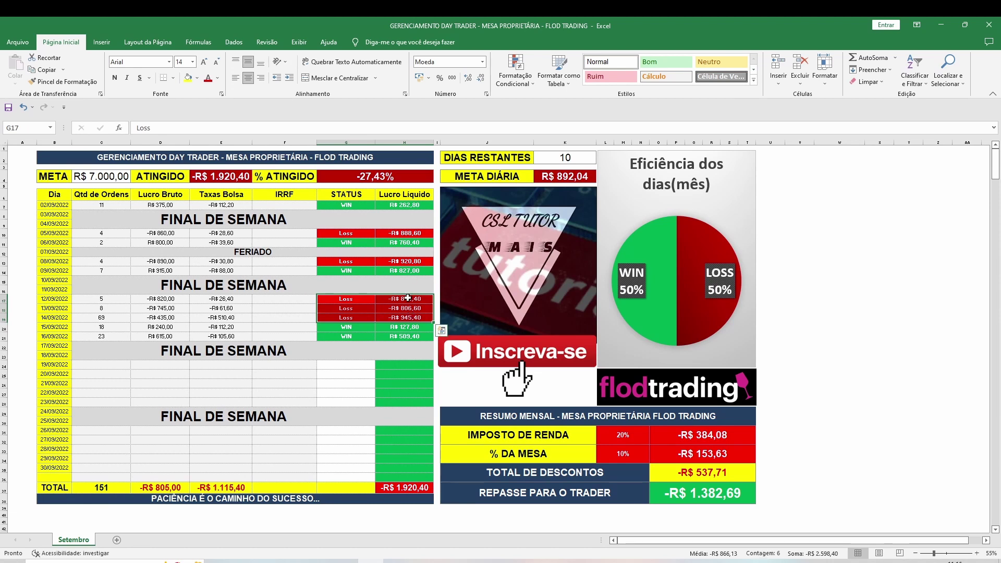
key("Delete")
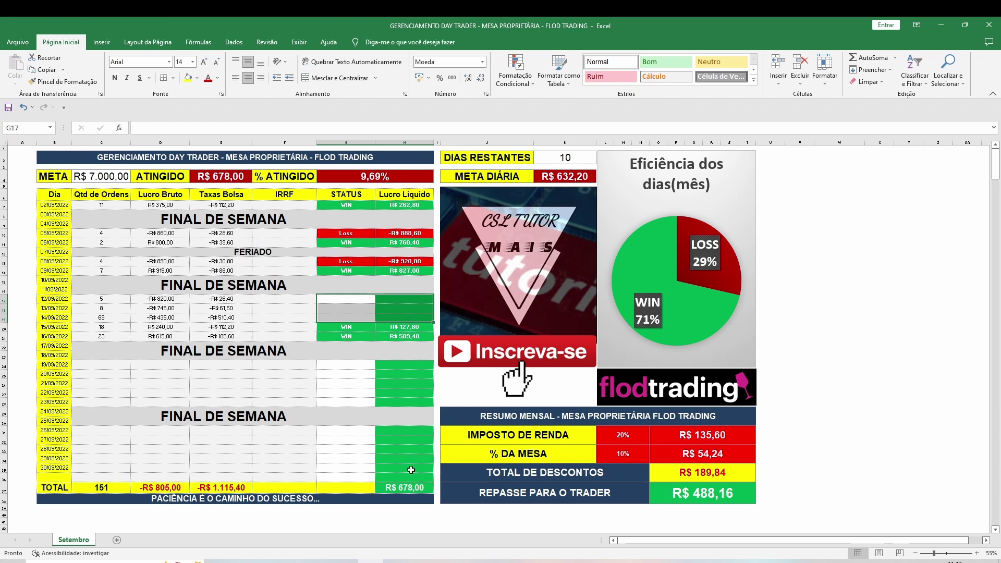
left_click(418, 262)
key("Delete")
left_click(420, 230)
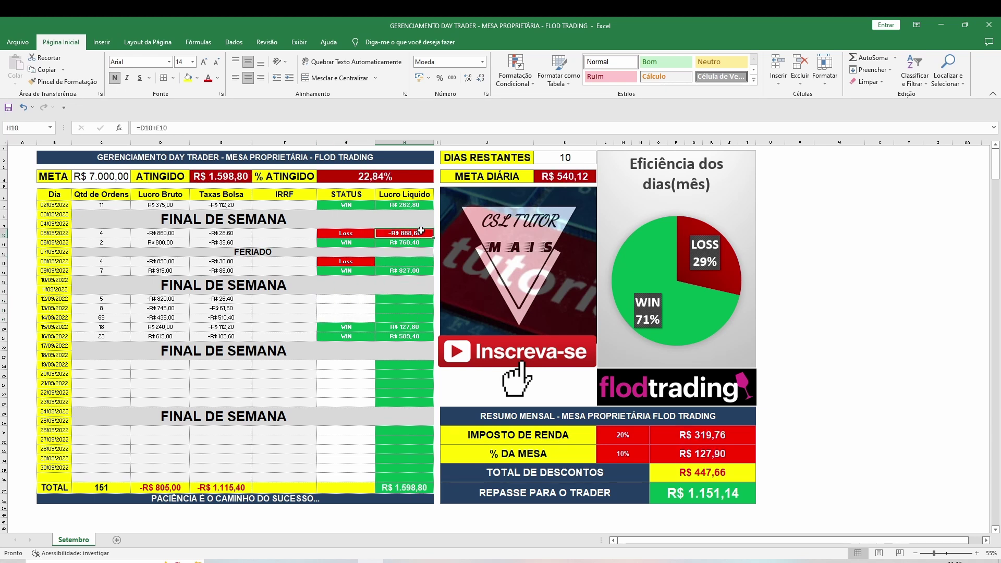
key("Delete")
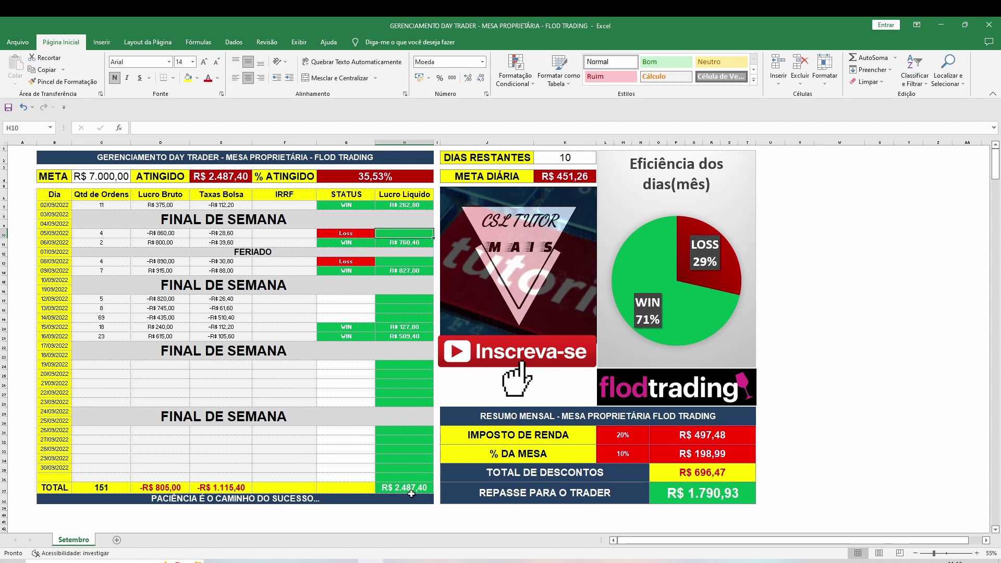
Undo the three deletions of the loss entries in the September table
key("ctrl+z")
key("ctrl+z")
key("ctrl+z")
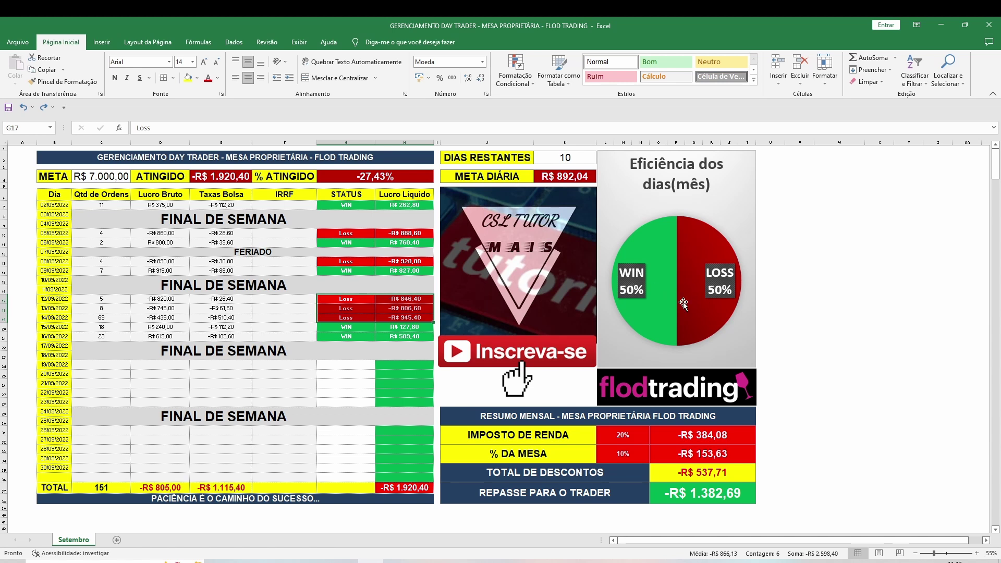
Check the remaining days, the META and ATINGIDO amounts, and the empty Lucro Líquido cells for the rest of September
left_click(574, 160)
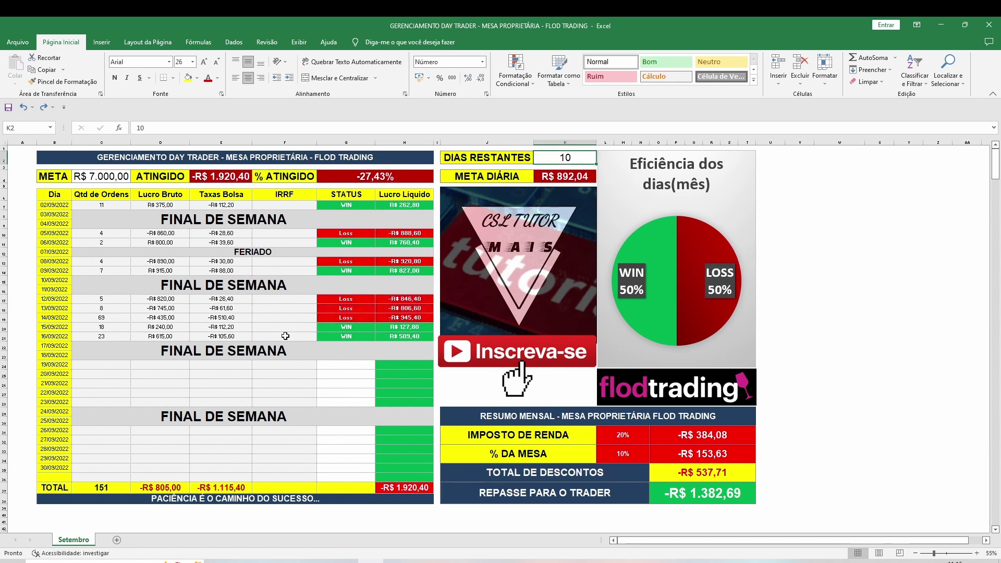
left_click(108, 181)
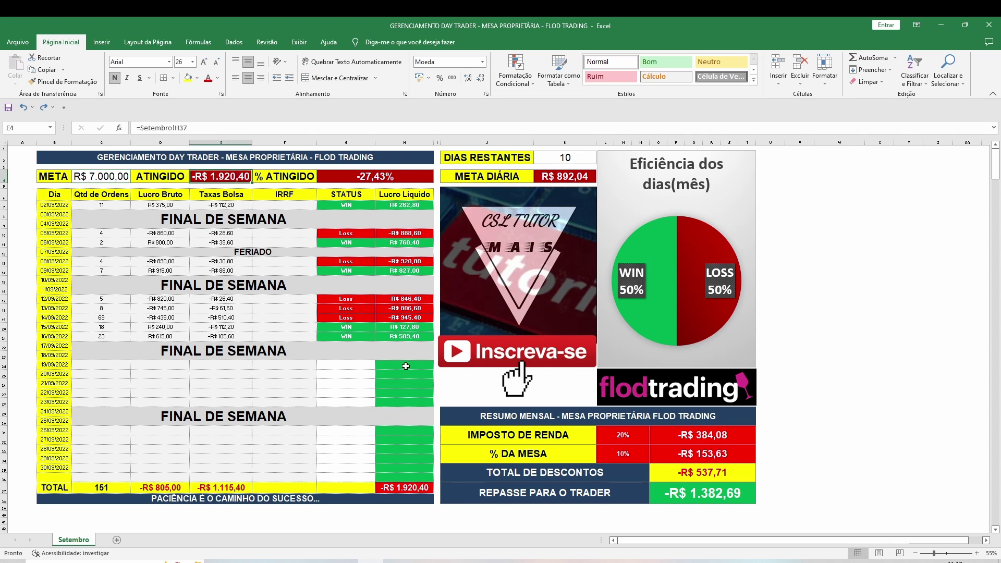
left_click_drag(404, 364, 404, 474)
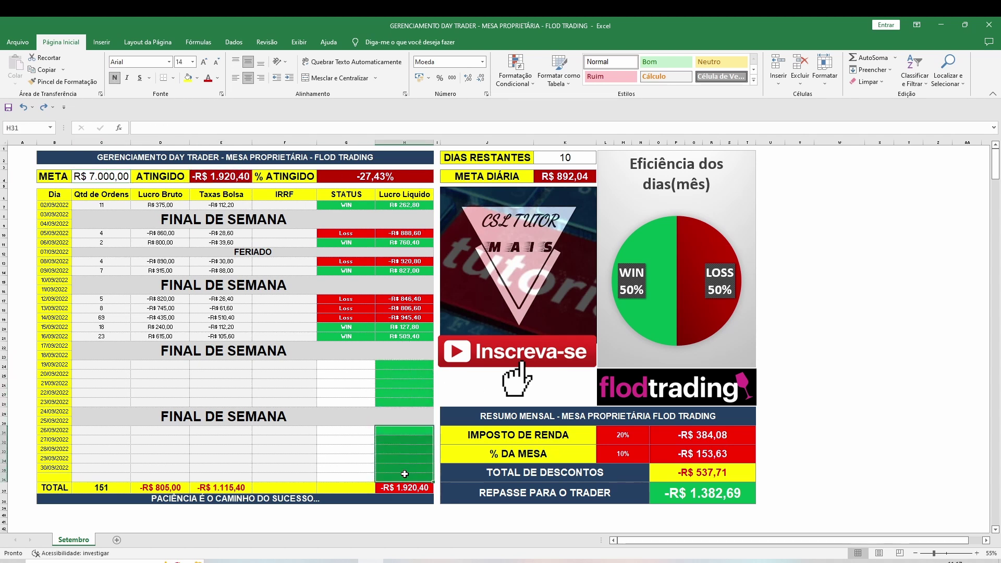